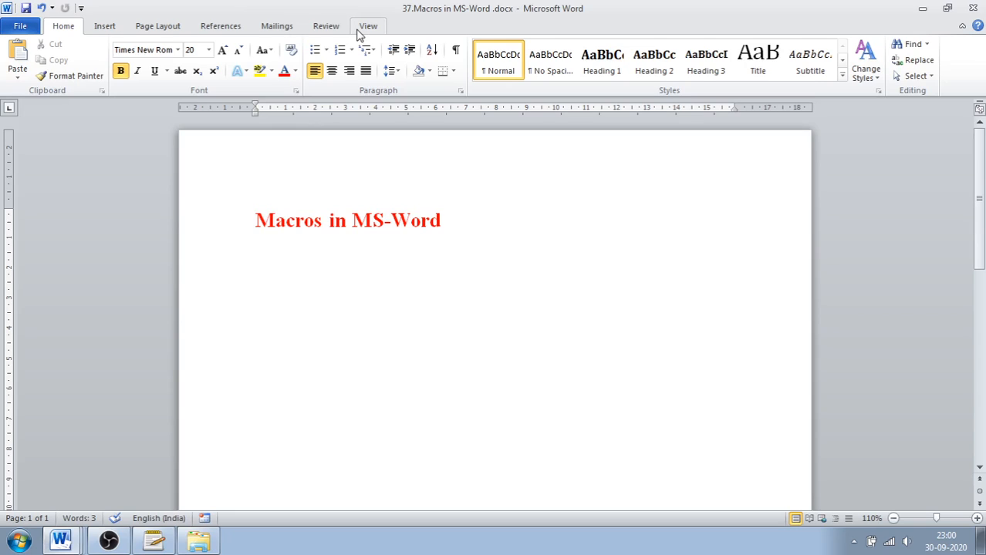
- Start recording a new macro stored in all documents and assign it the keyboard shortcut Alt+F
click(362, 30)
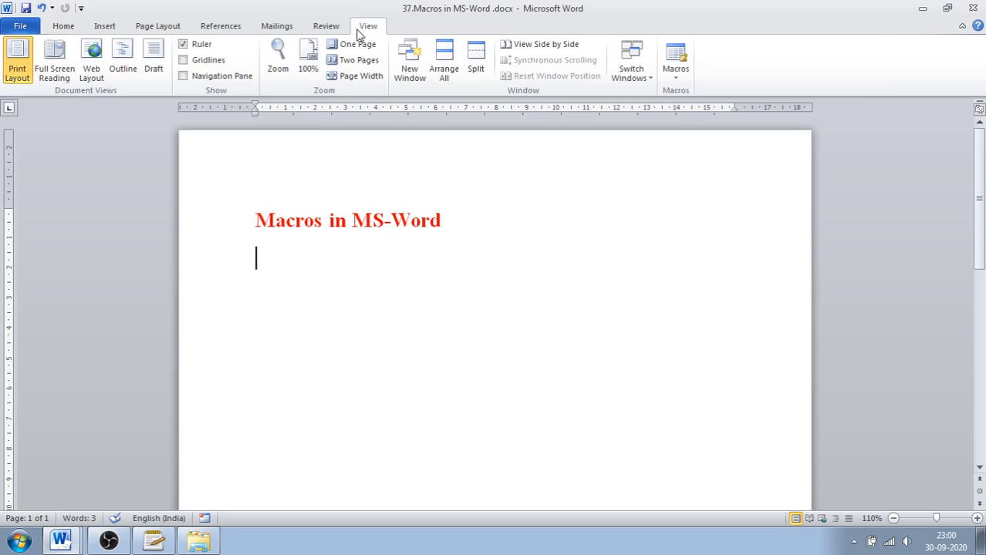
click(683, 78)
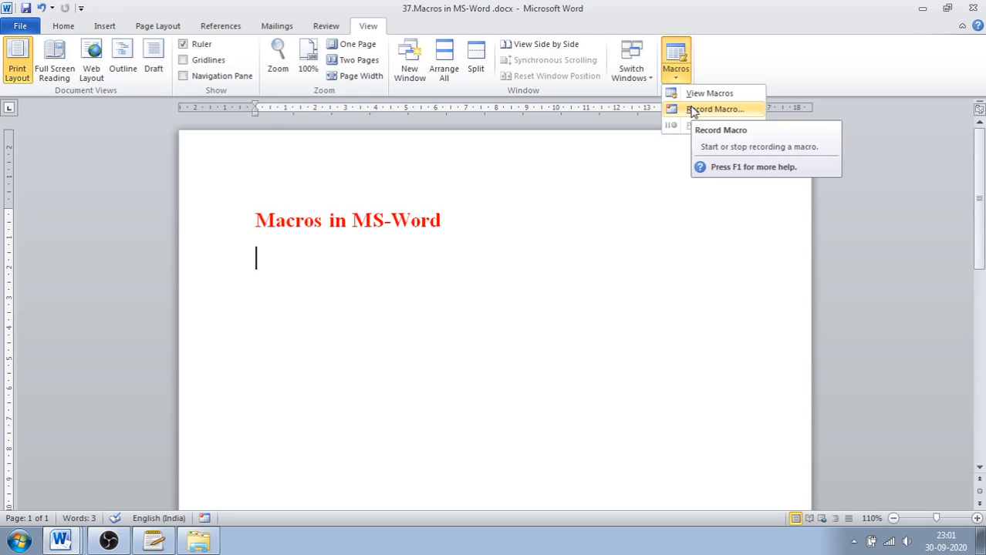
click(693, 112)
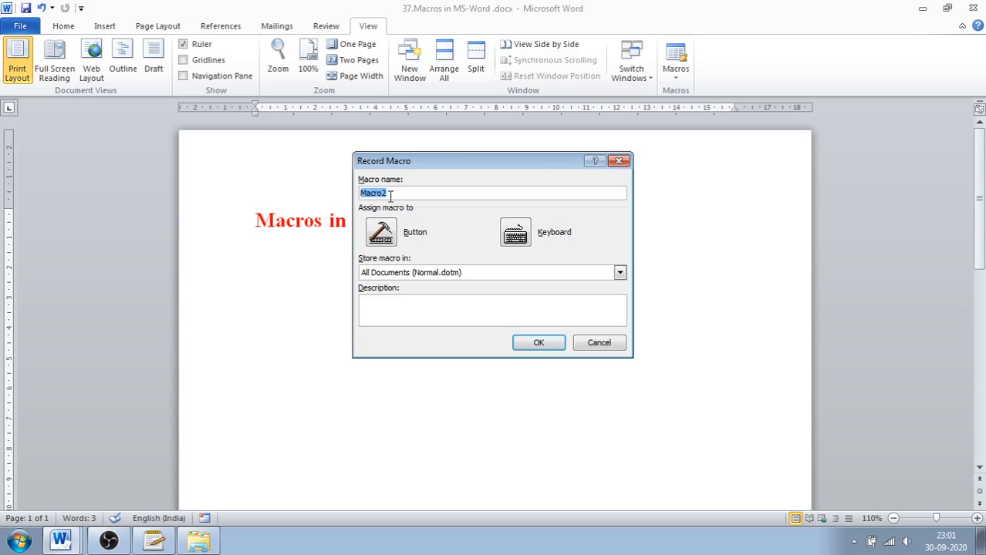
click(515, 238)
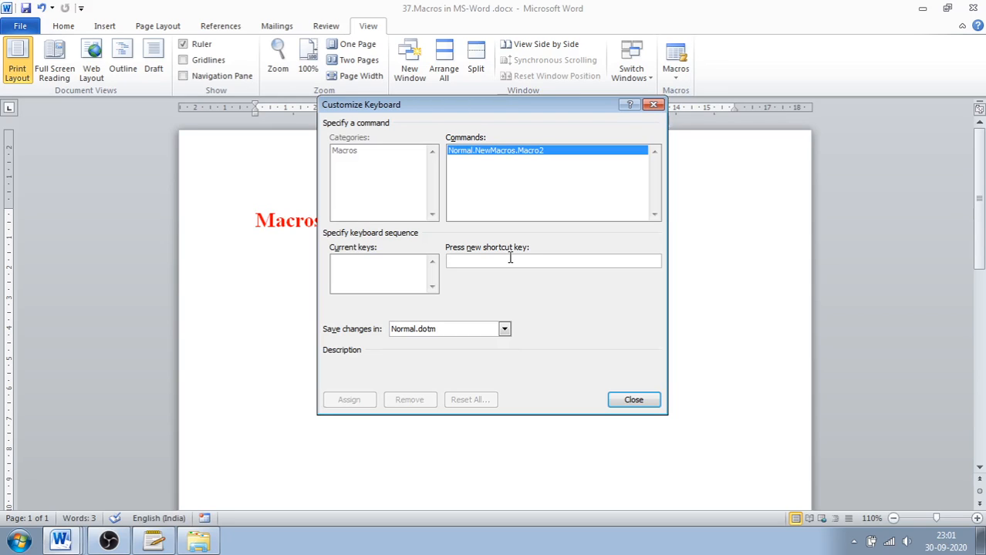
key(alt+f)
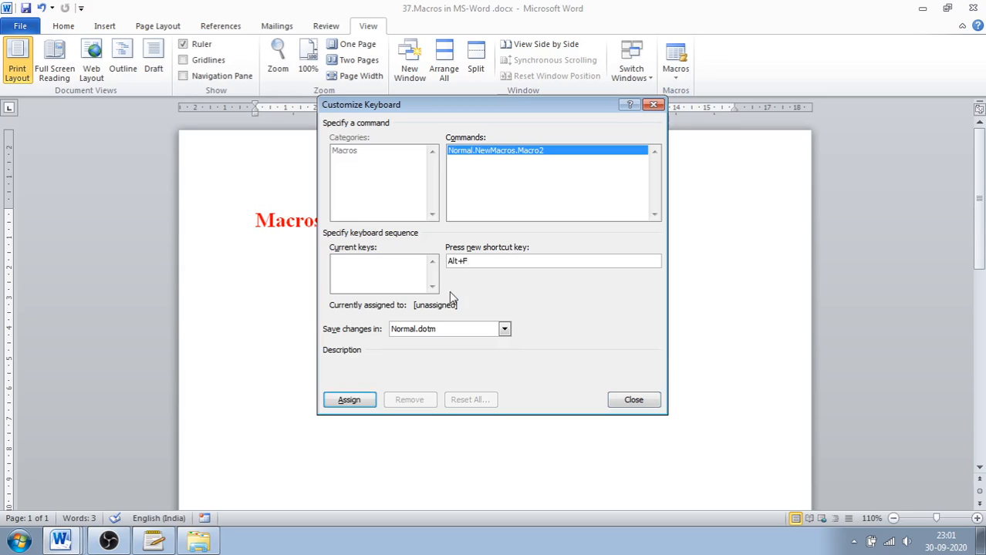
click(368, 403)
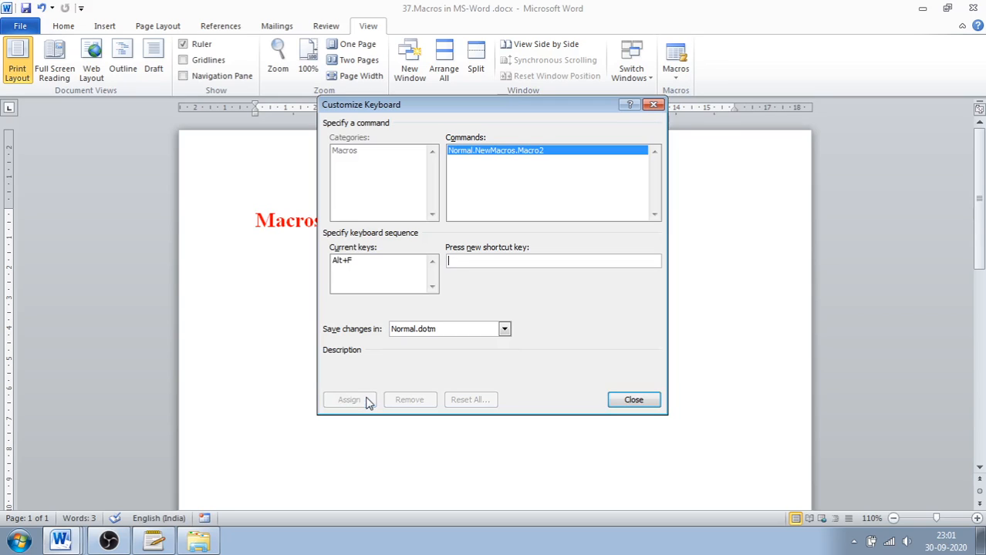
click(633, 400)
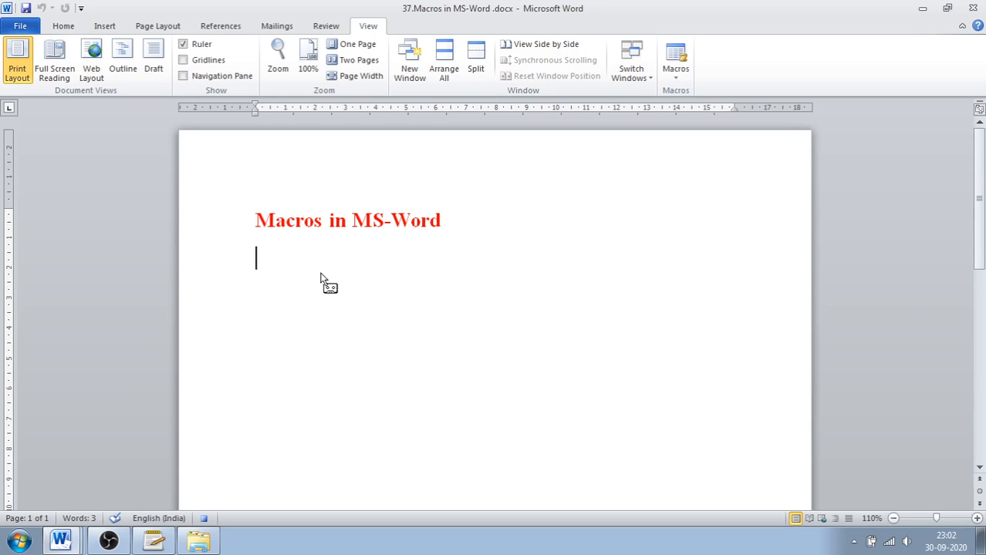
- Insert "Tech School is YouTube channel where you get all information regarding computer software/Languages." below the heading and stop the macro recording
text(Tech School is YouTube channel where you get all information regarding computer software/Languages.)
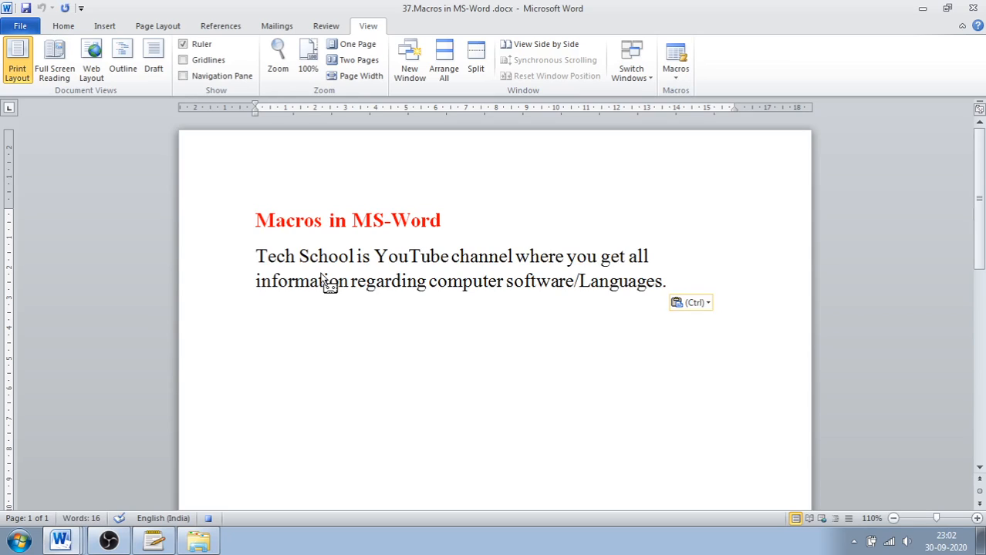
click(676, 78)
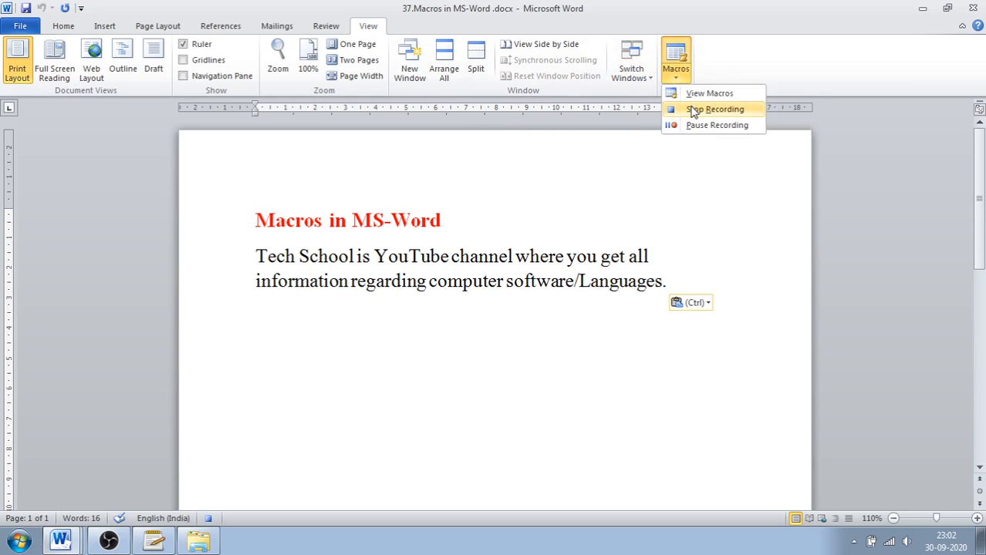
click(692, 110)
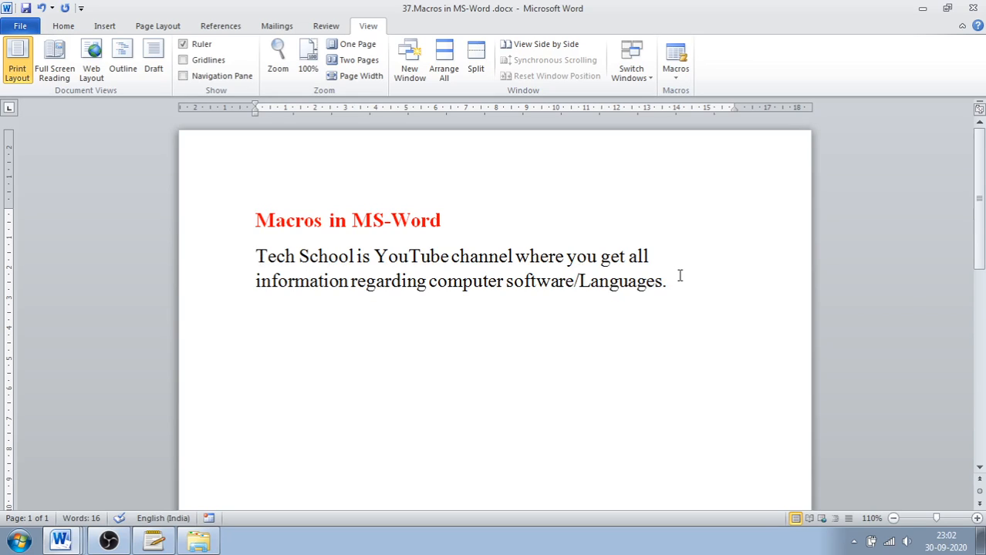
- Repeat the sentence in a new paragraph with the recorded macro and add the numbers 1 to 4 on separate lines below
text(Tech School is YouTube channel where you get all information regarding computer software/Languages.)
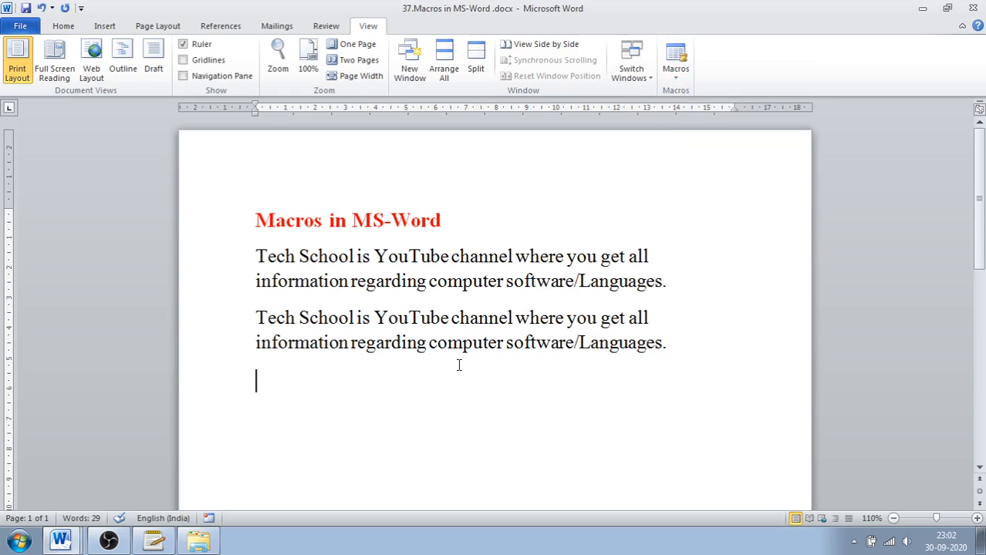
text(1)
key(Return)
text(2)
key(Return)
text(3)
key(Return)
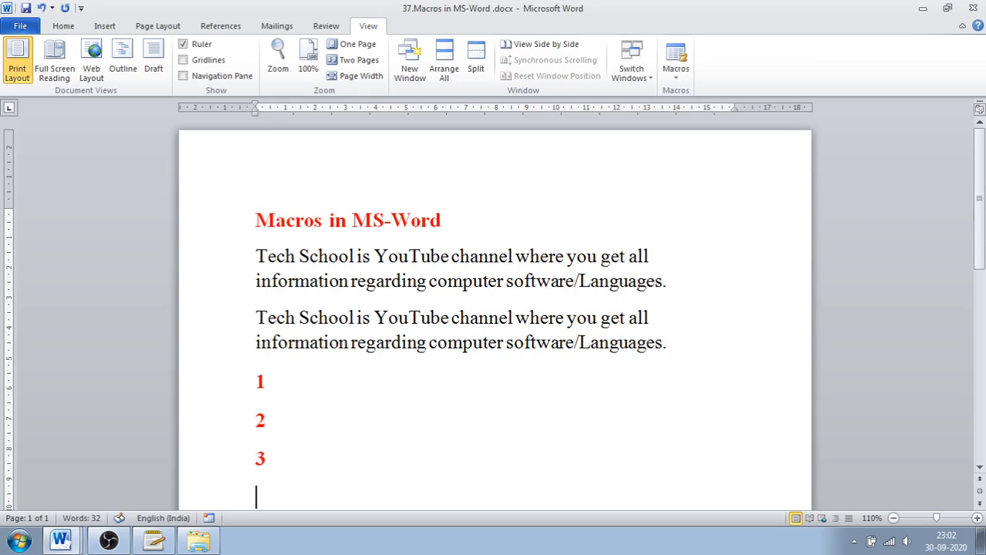
text(4)
- Add the option labels (a)(b)(c)(d) after the number 1 and save the document
click(283, 384)
text((a)()
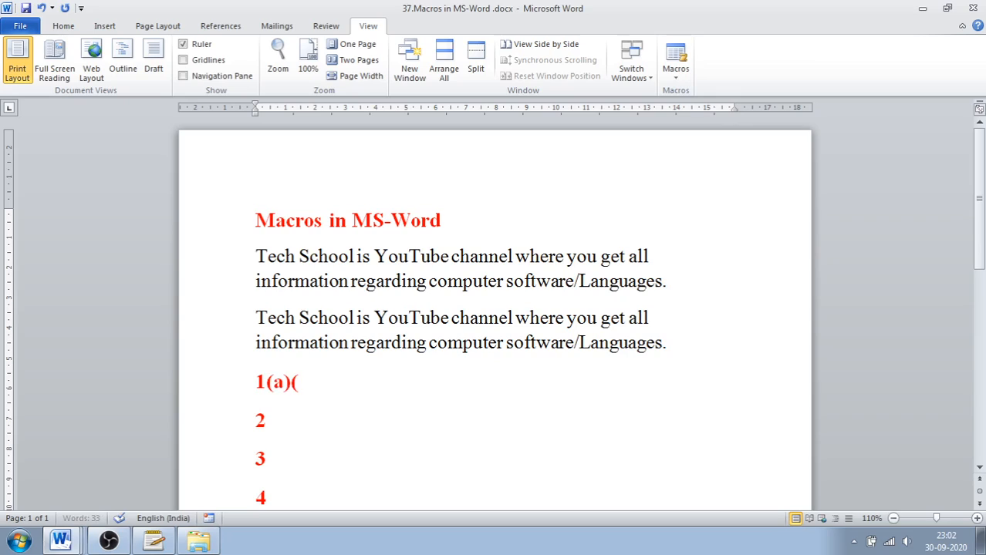
text(b)(c)))
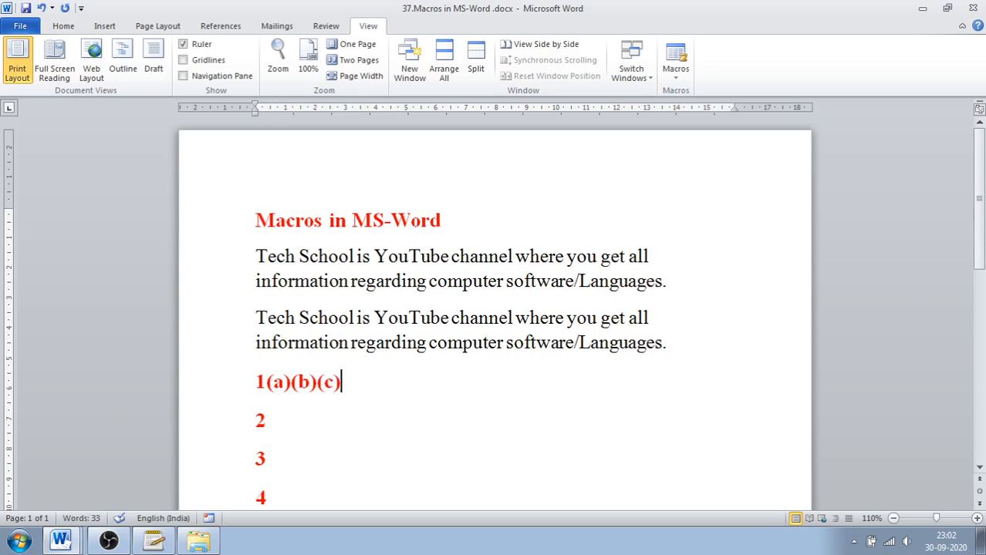
key(BackSpace)
text((D)
key(BackSpace)
text(d))
key(ctrl+s)
- Copy the (a)(b)(c)(d) labels after the number 1 to the clipboard and remove them from the line
drag(267, 386, 367, 386)
key(ctrl+c)
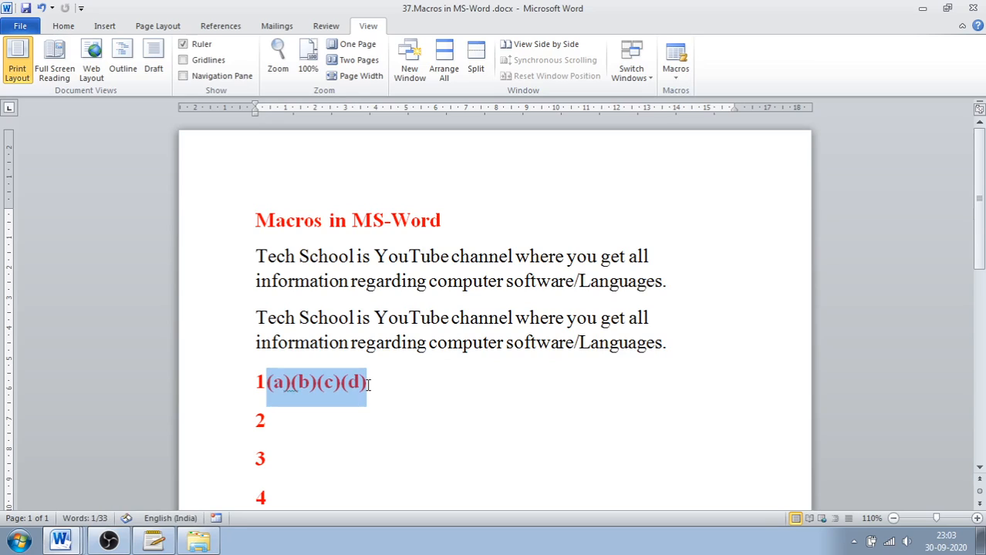
key(Delete)
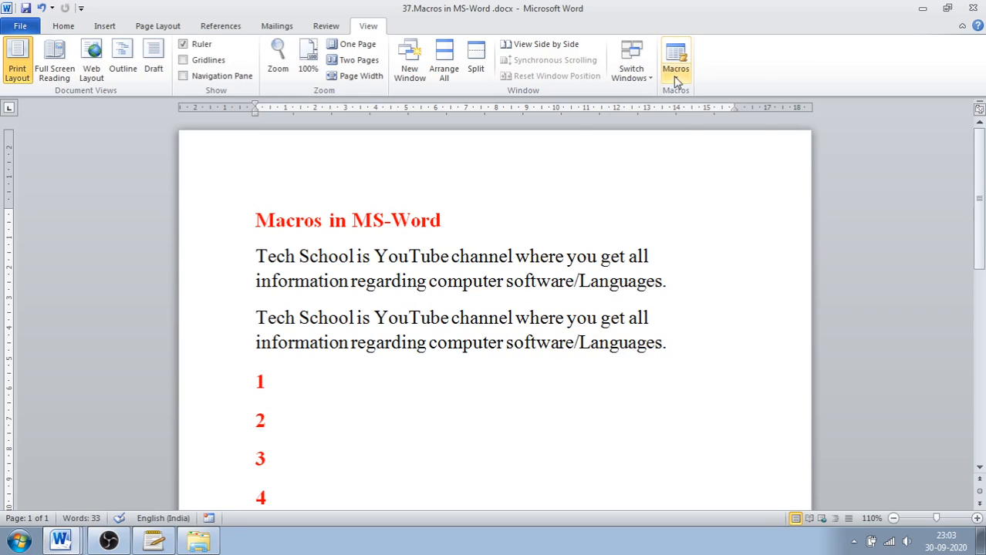
- Start recording another macro and assign it the keyboard shortcut Alt+S
click(676, 77)
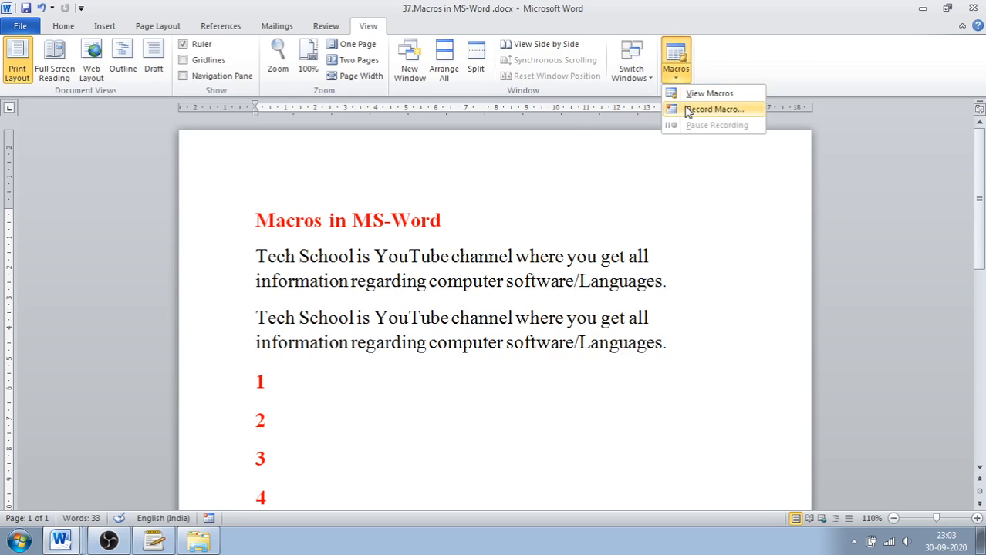
click(689, 110)
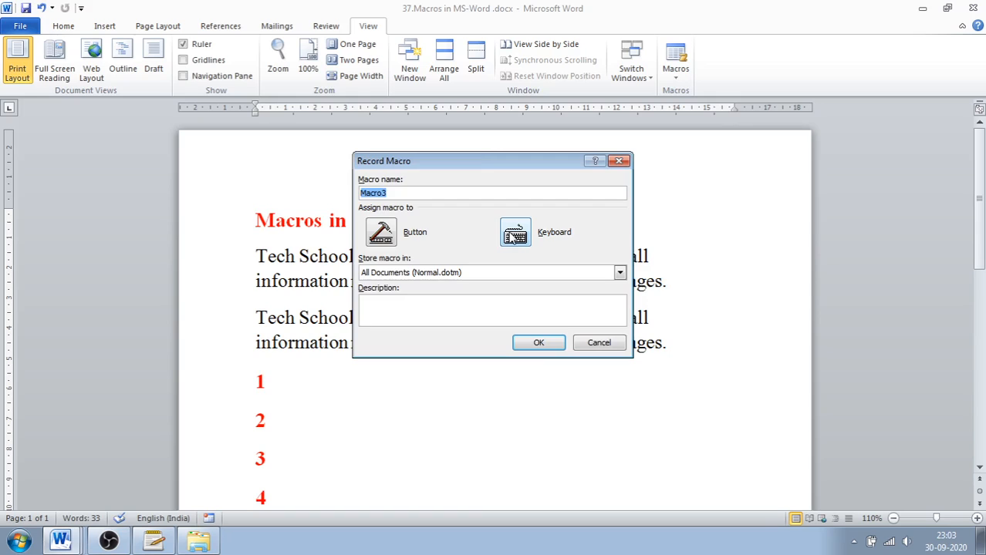
click(511, 235)
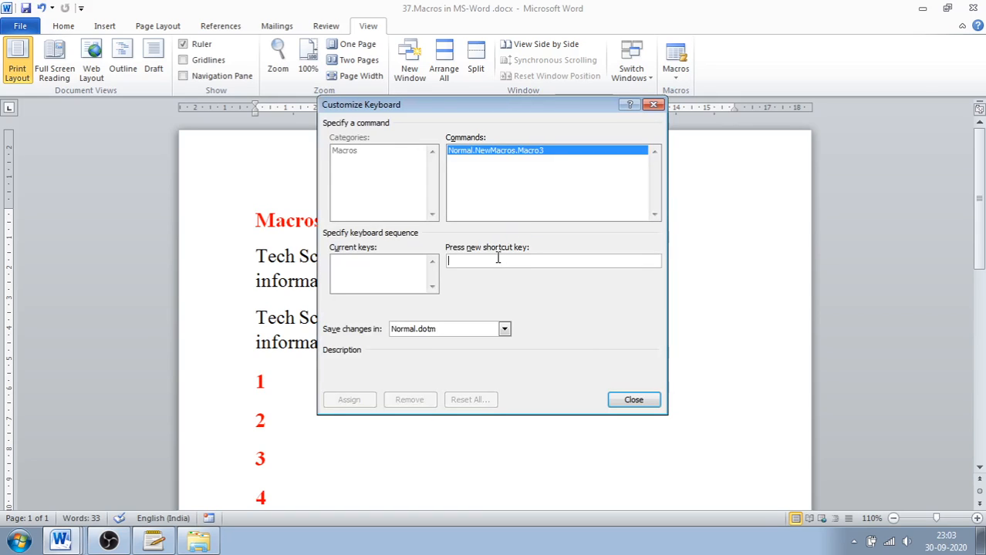
key(alt+s)
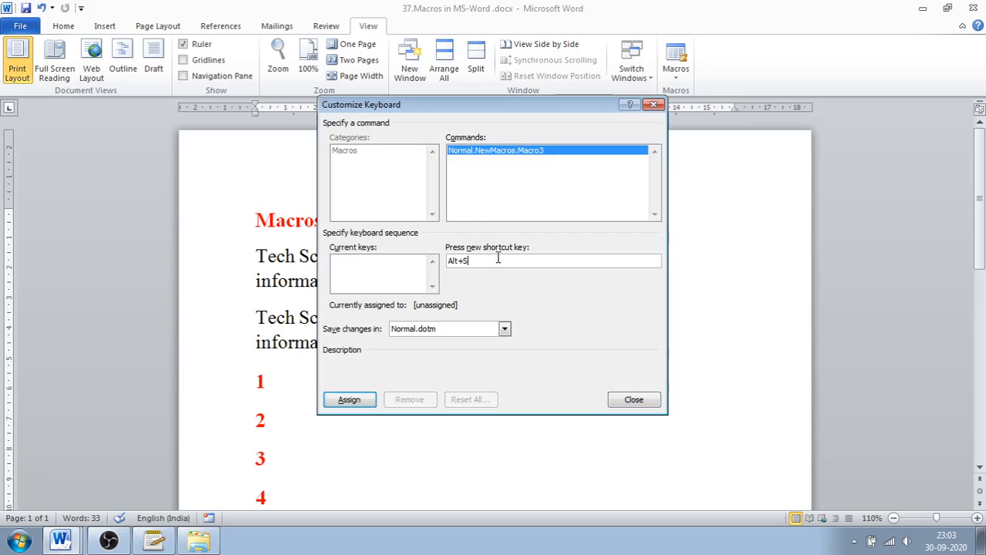
click(349, 400)
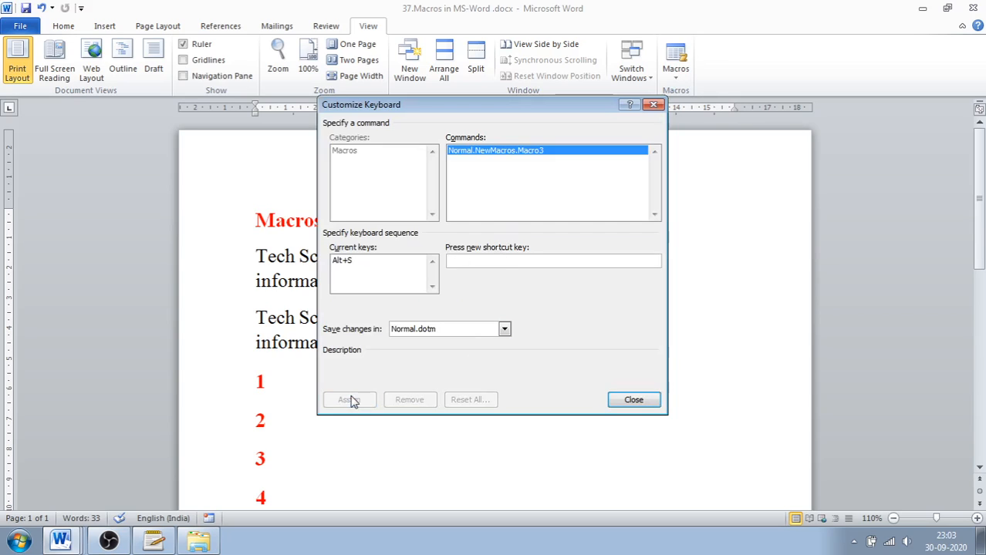
click(634, 400)
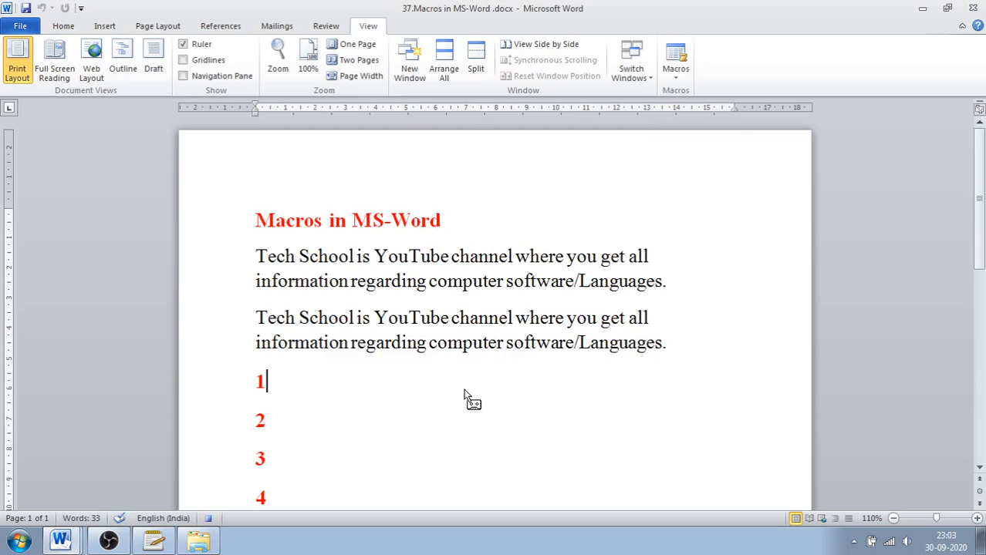
- Record entering (a)(b)(c)(d) after the number 1 and stop the macro recording
text((a)(b)()
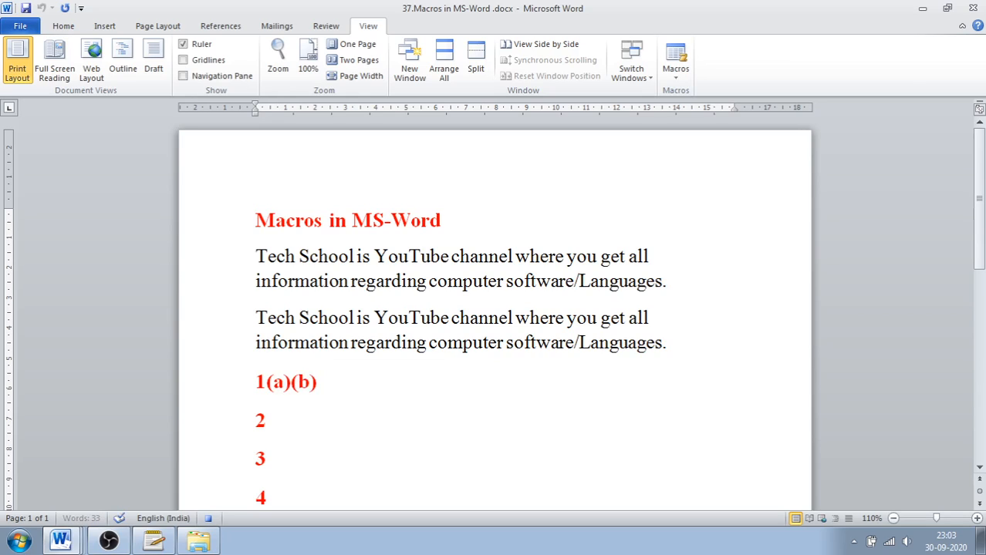
text(c)(d))
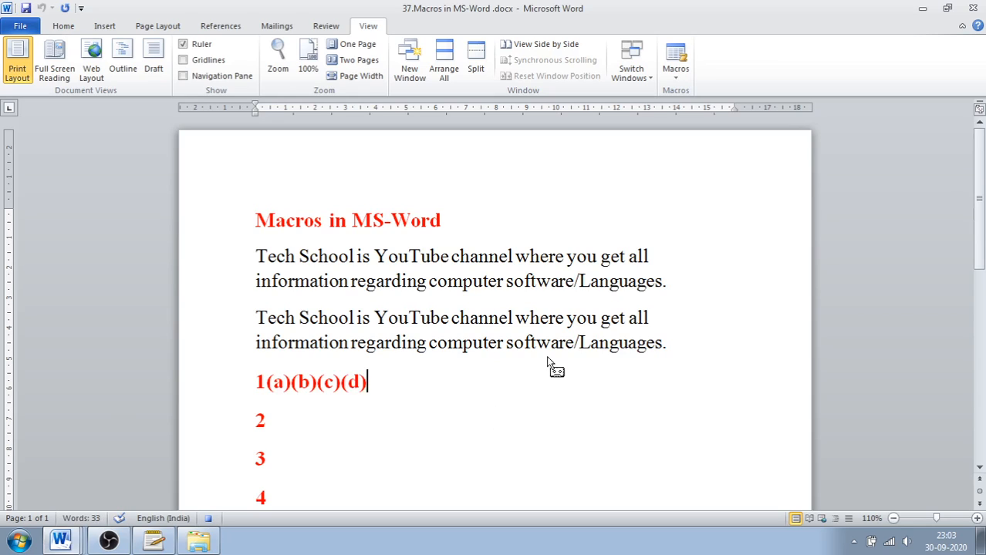
click(677, 77)
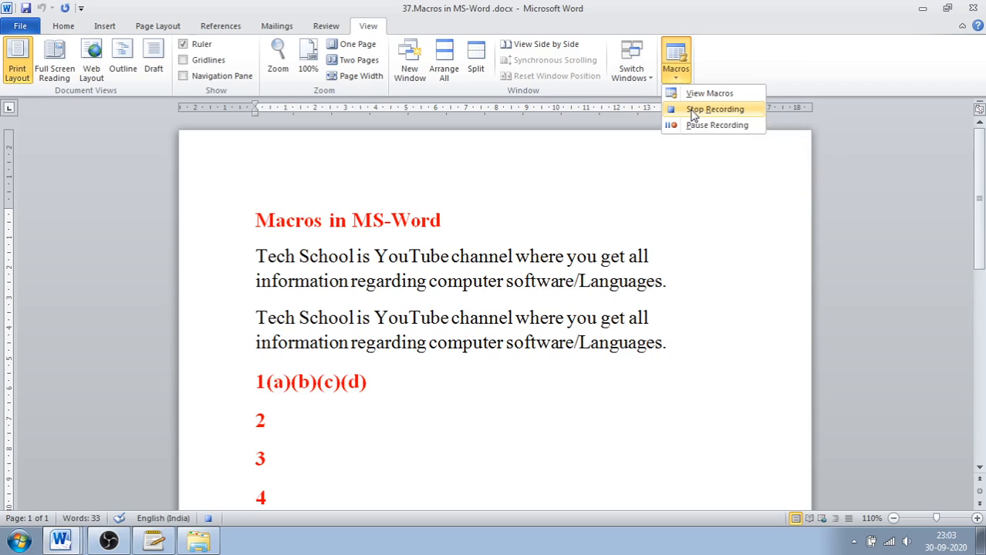
click(692, 110)
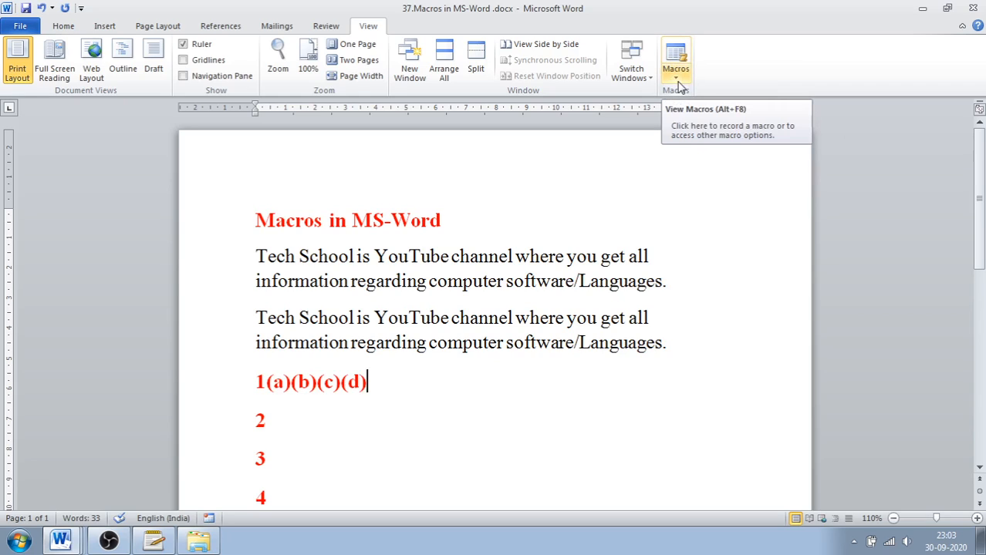
- Append (a)(b)(c)(d) to the numbers 2, 3 and 4 by running the recorded macro on each line
click(285, 418)
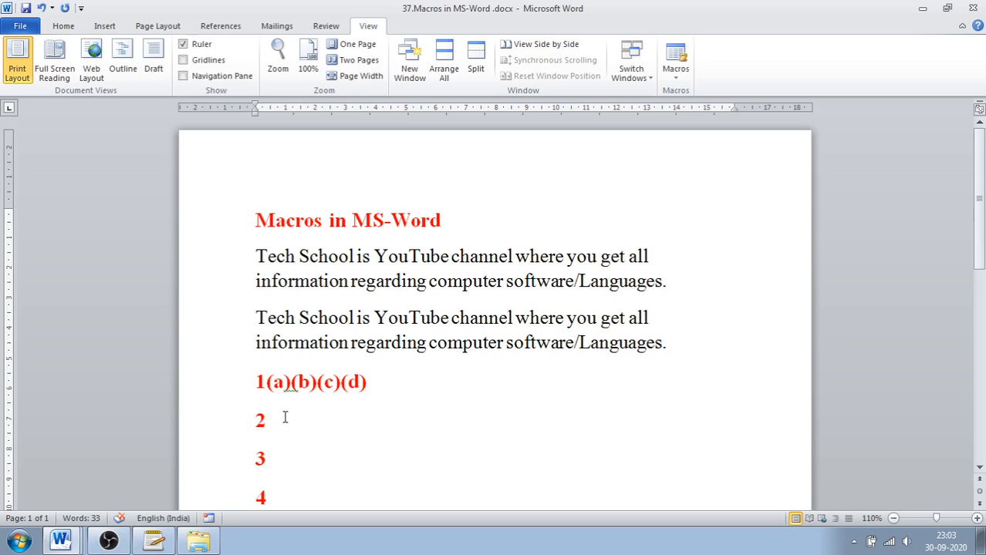
key(ctrl+q)
click(282, 463)
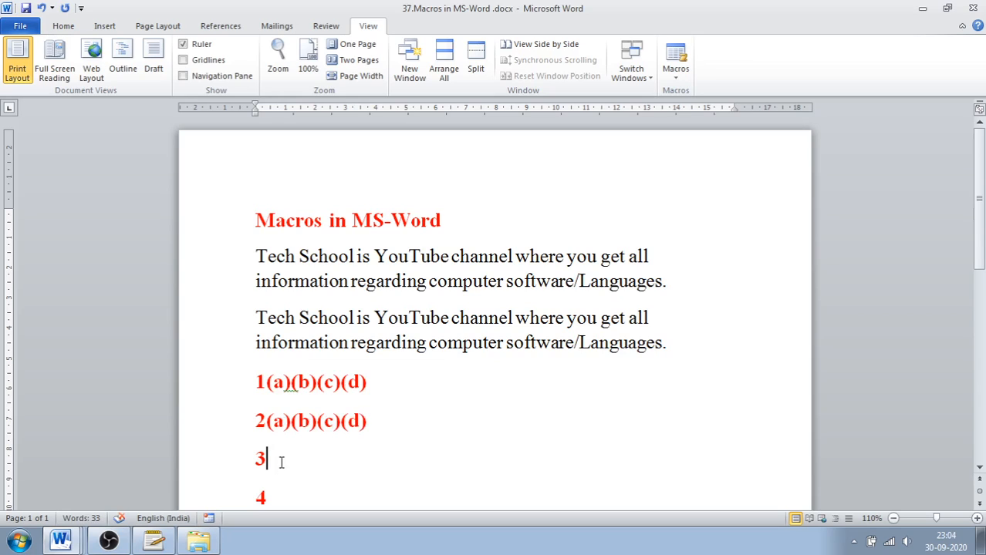
key(ctrl+q)
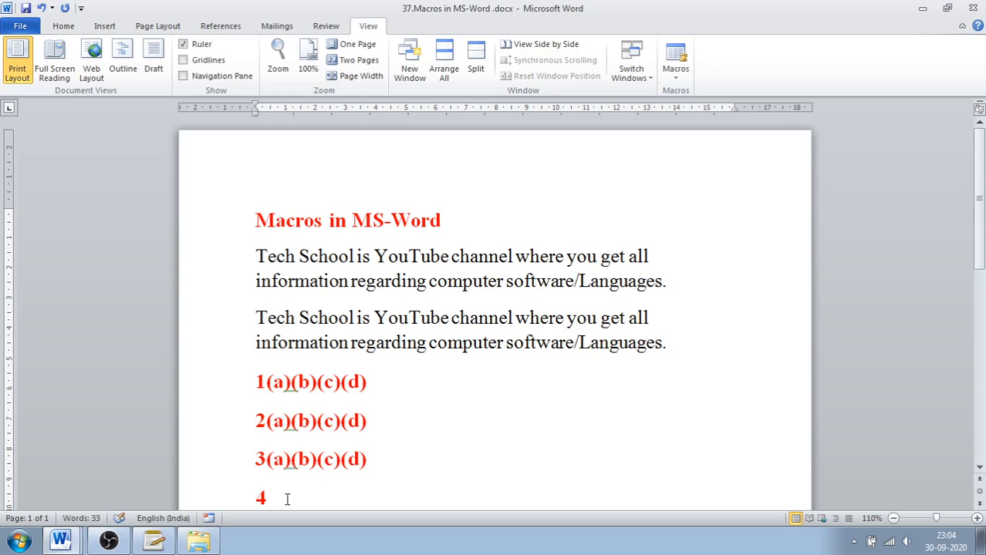
click(286, 499)
key(ctrl+q)
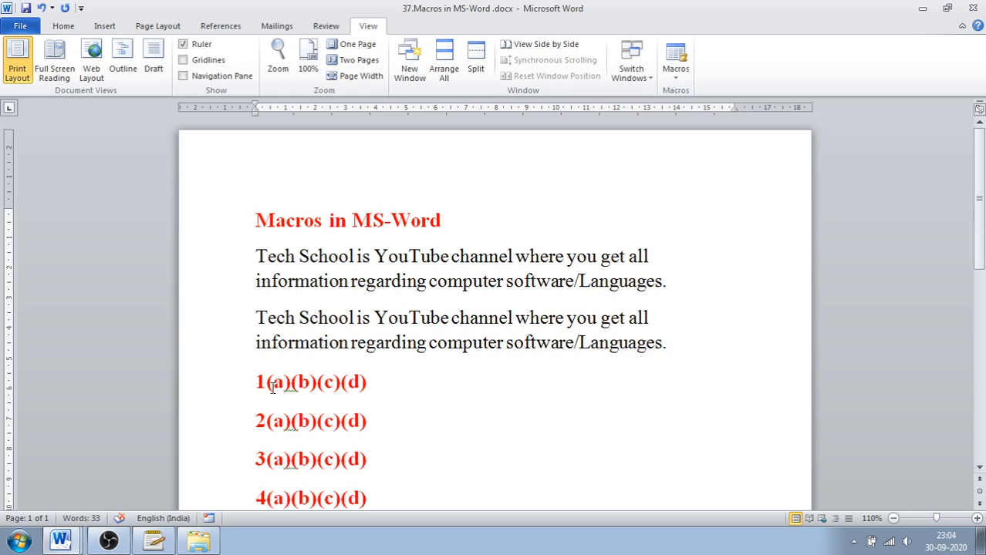
- Add a new line numbered 5 below line 4 and append (a)(b)(c)(d) to it
scroll(386, 385, down, 1)
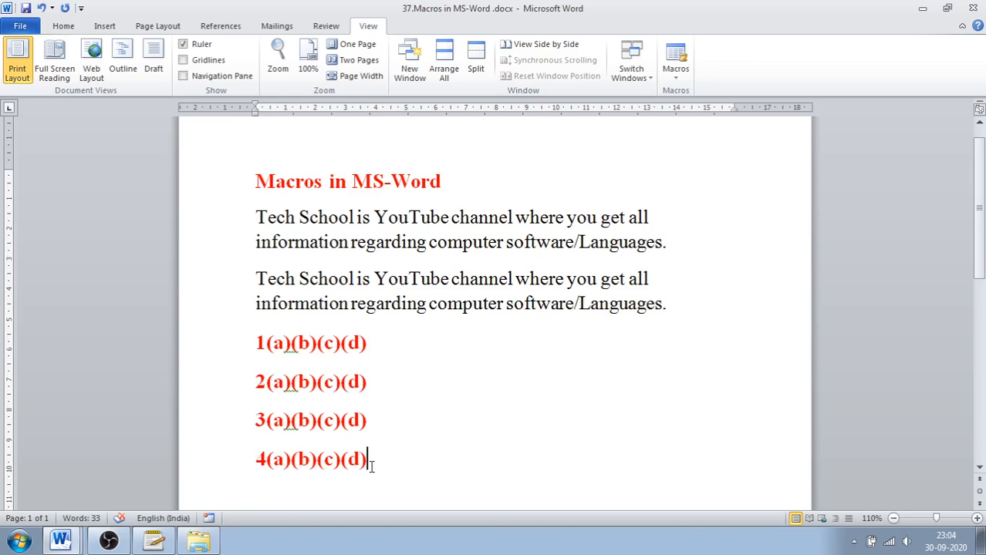
key(Return)
text(5)
key(ctrl+v)
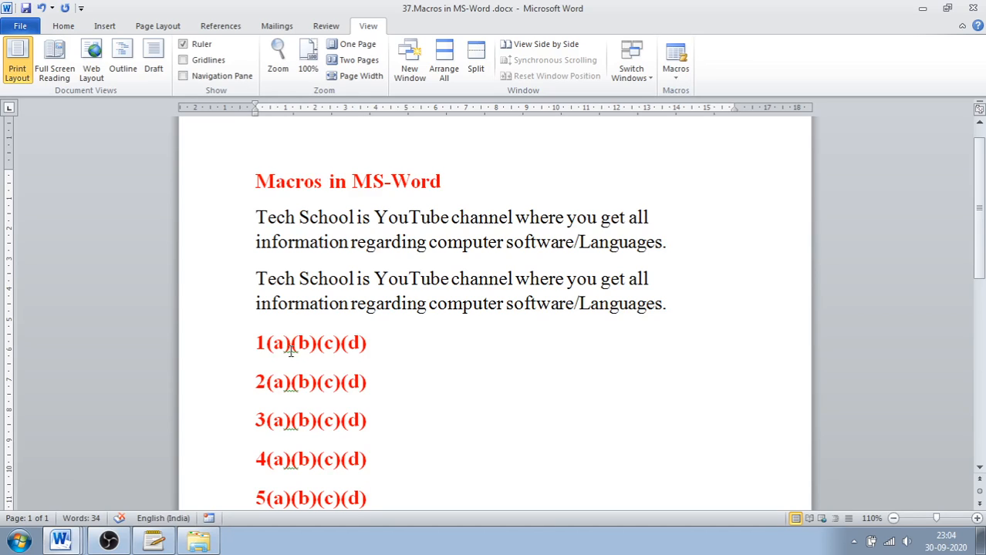
- Run Macro1 from the list of saved macros at the end of line 5
click(674, 77)
click(705, 93)
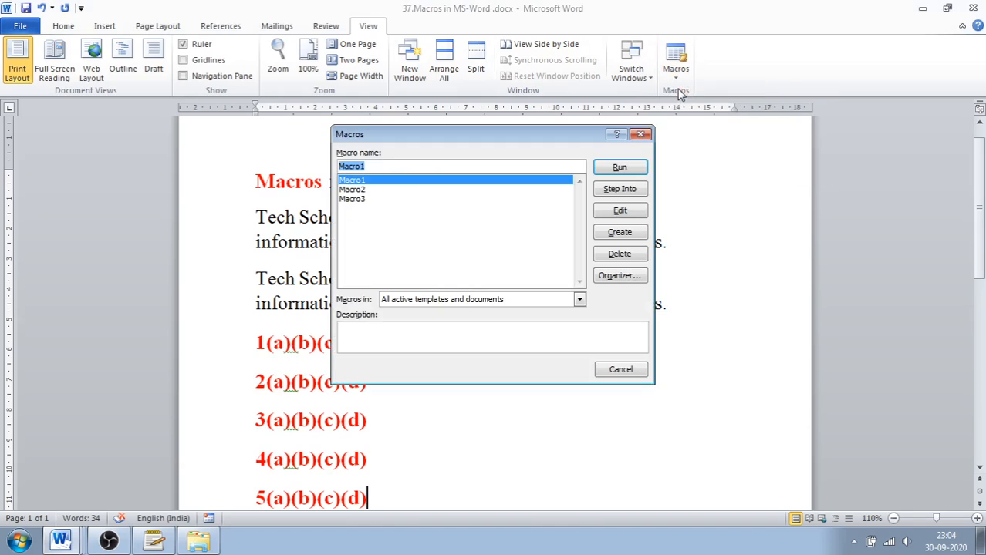
click(356, 189)
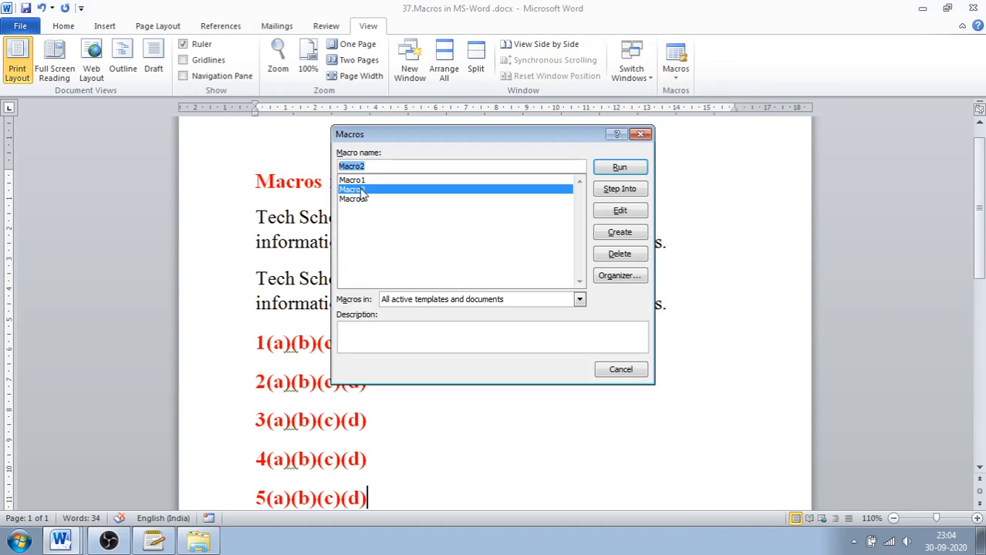
click(356, 198)
click(358, 181)
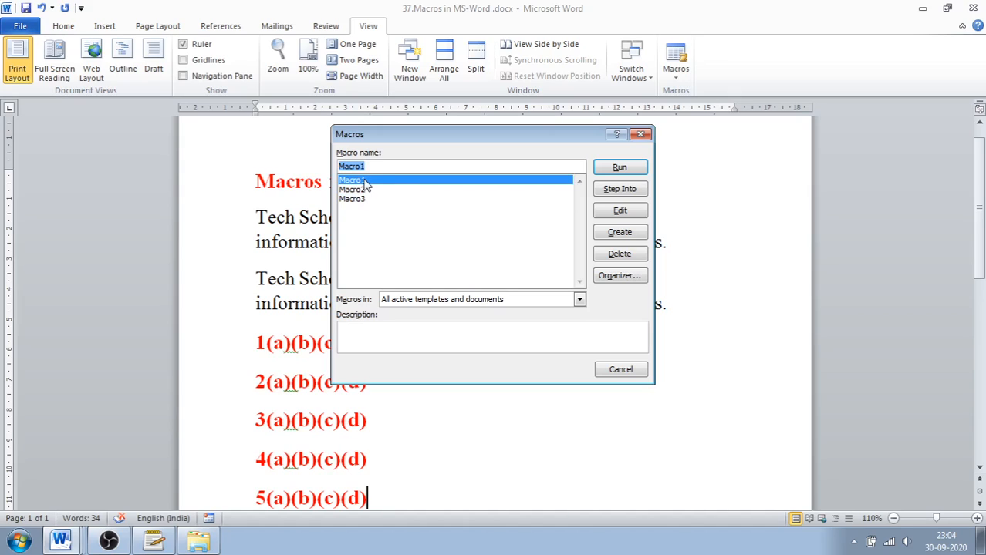
click(606, 169)
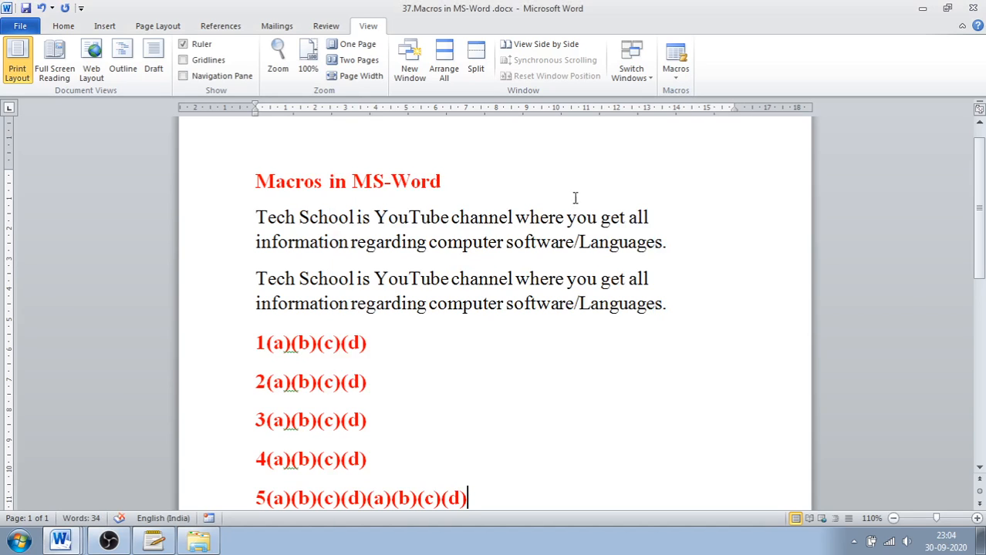
- Run Macro2 from the list of saved macros at the end of line 5
click(682, 87)
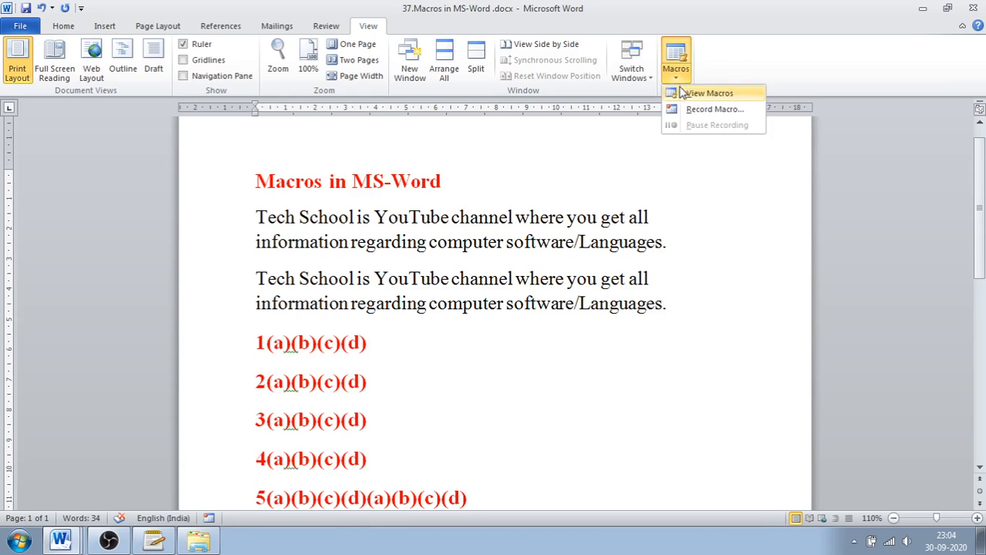
click(694, 94)
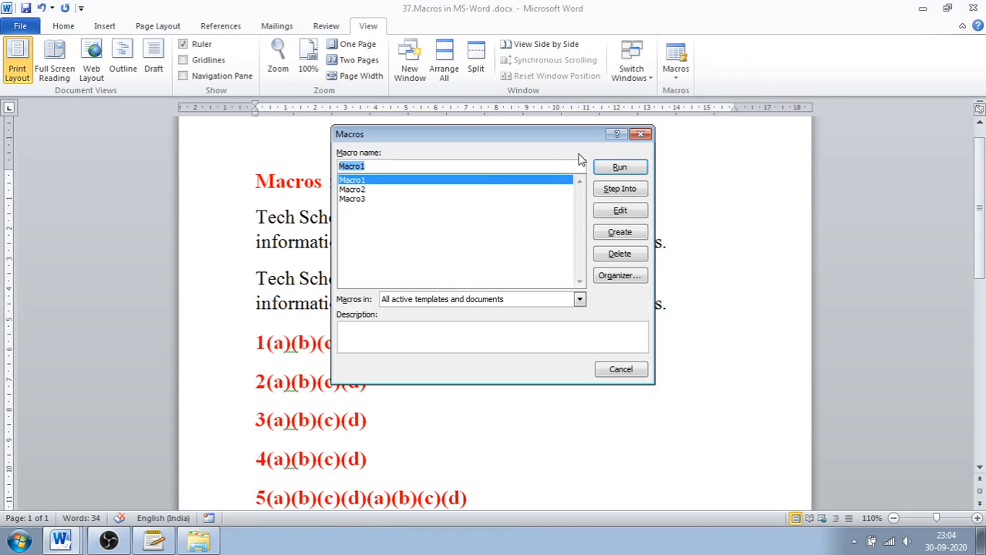
click(368, 190)
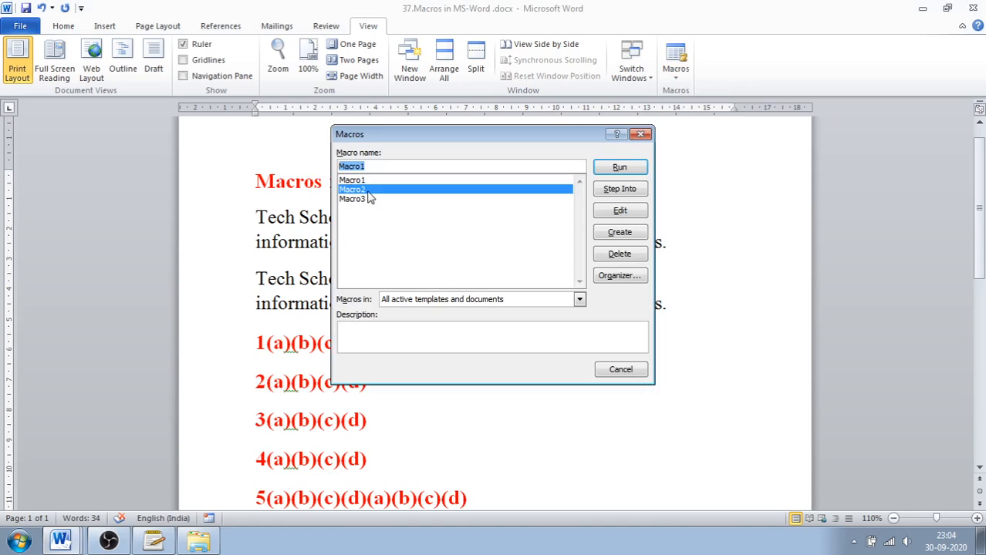
click(622, 169)
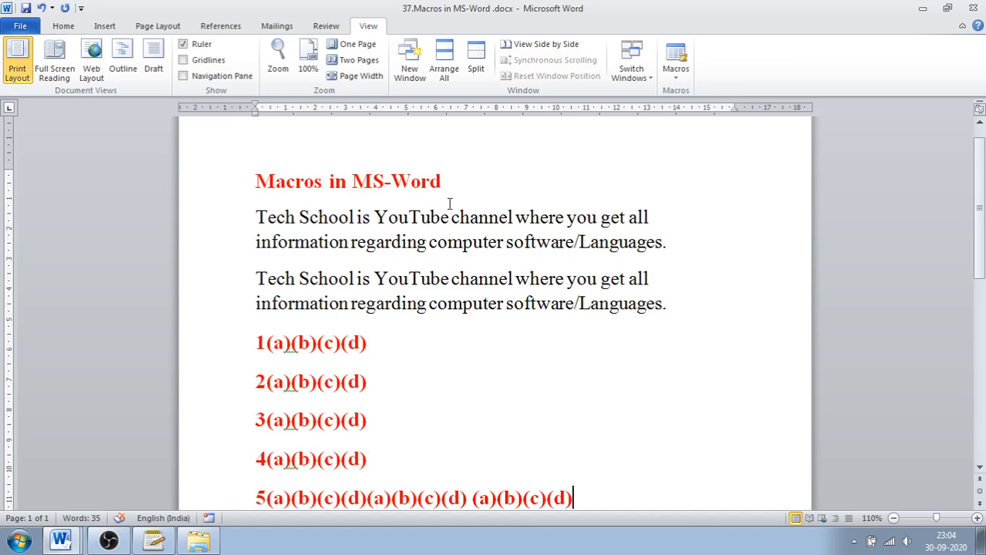